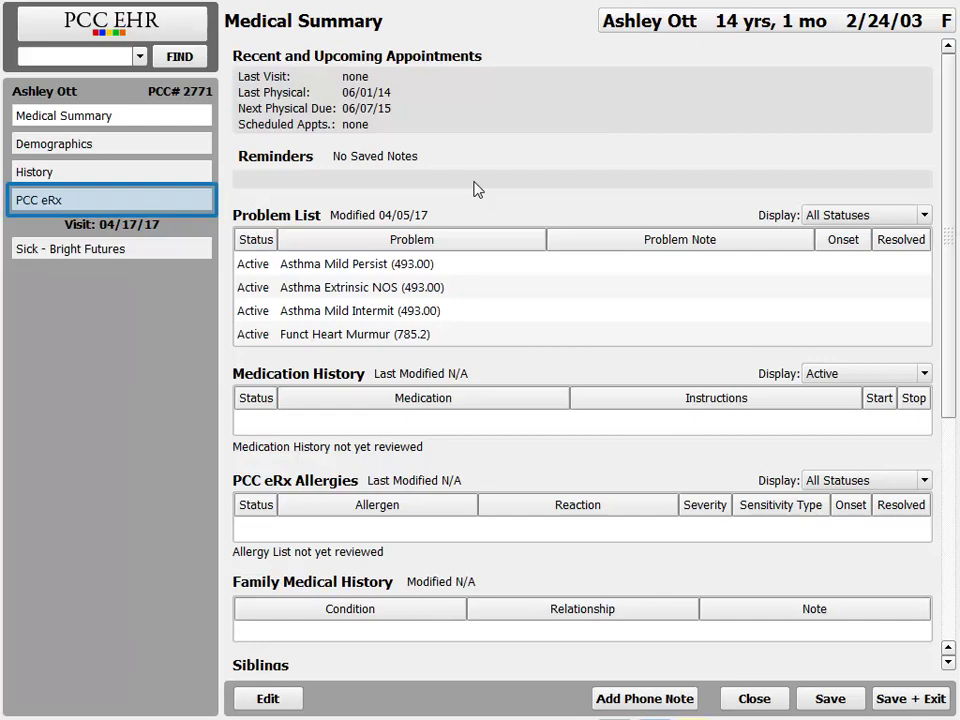
Step: In the patient's PCC eRx Prescribe section, find oral ibuprofen and choose the 600 mg every 4 to 6 hours prn pain order, maximum 4 doses per 24 hours
{"action": "left_click", "coordinate": [145, 205]}
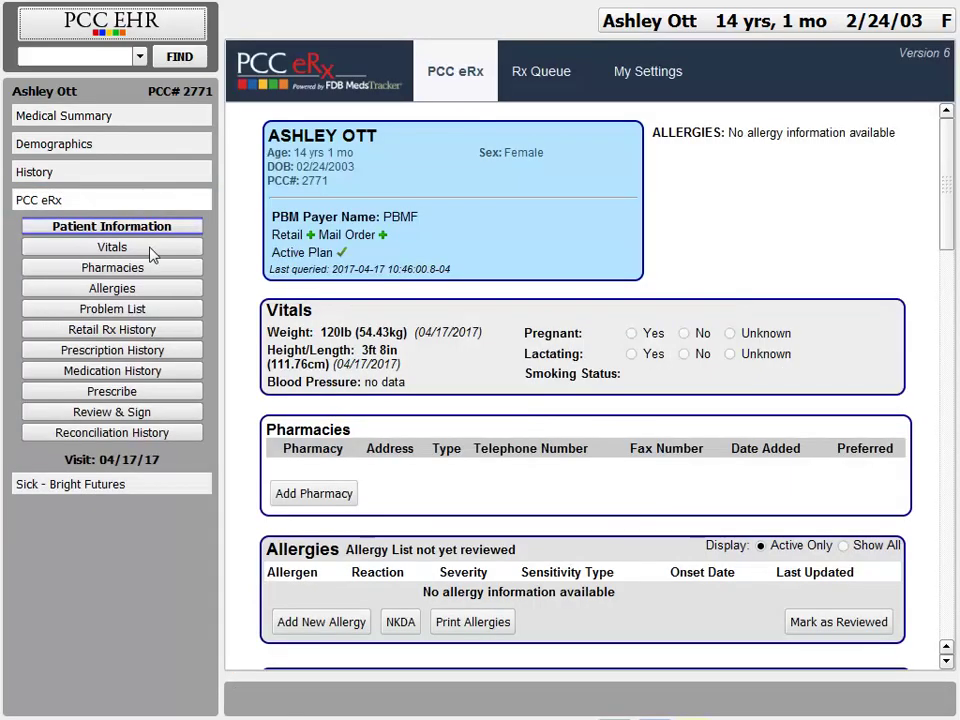
{"action": "left_click", "coordinate": [112, 391]}
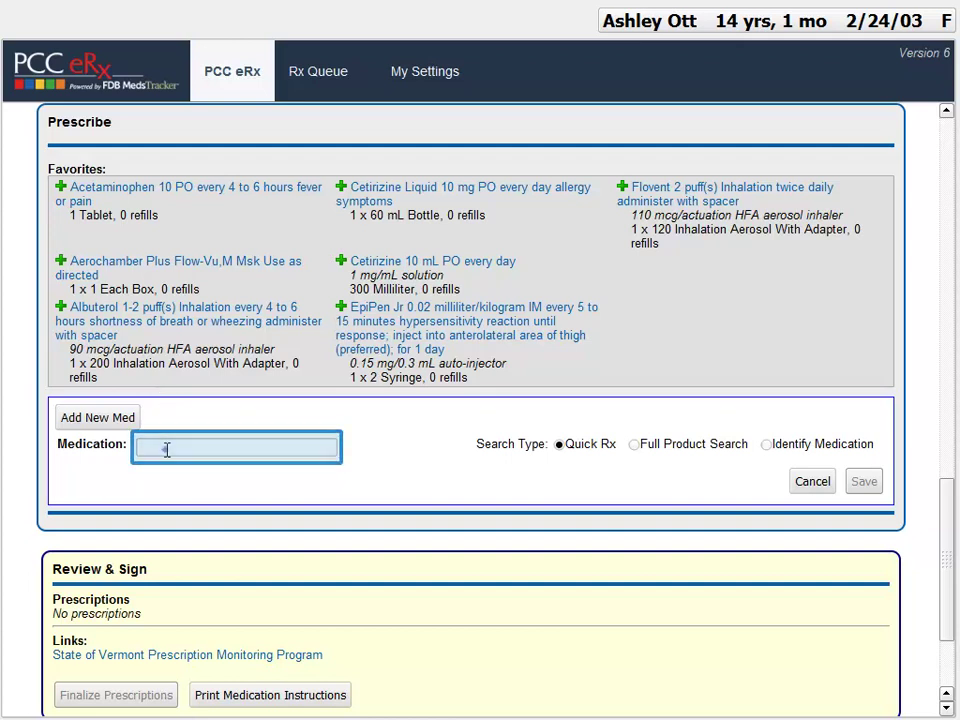
{"action": "type", "text": "ibropofen"}
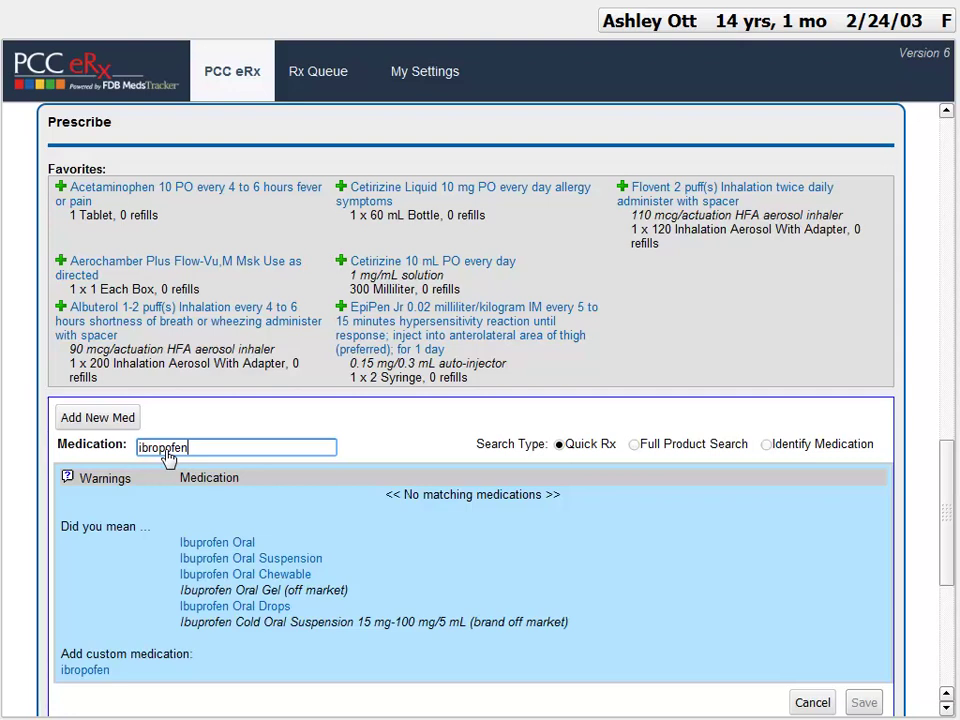
{"action": "left_click", "coordinate": [250, 547]}
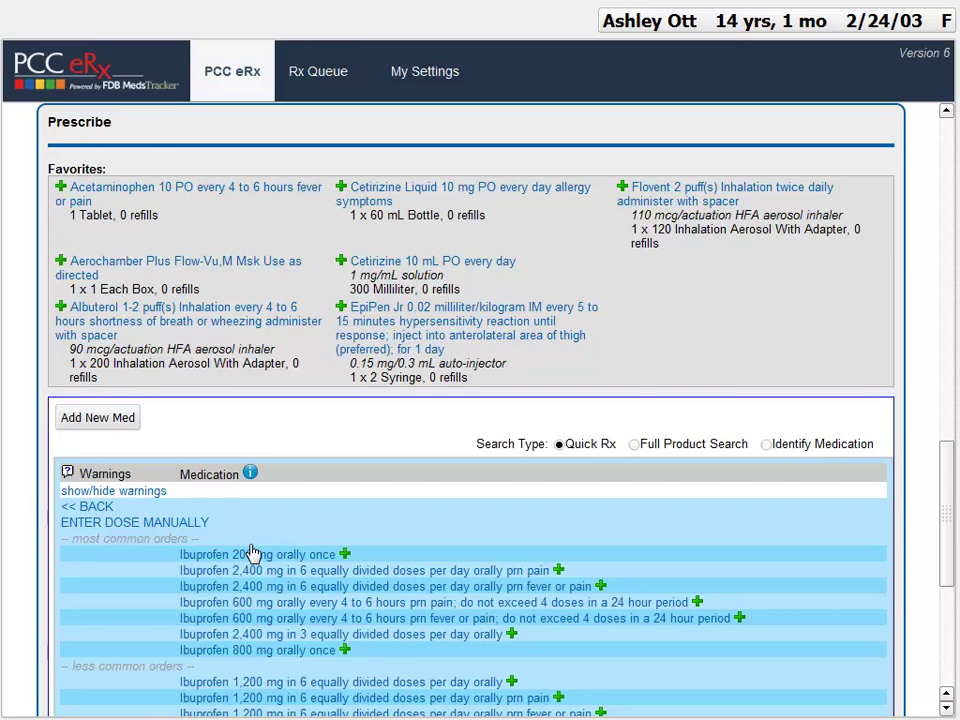
{"action": "left_click", "coordinate": [380, 605]}
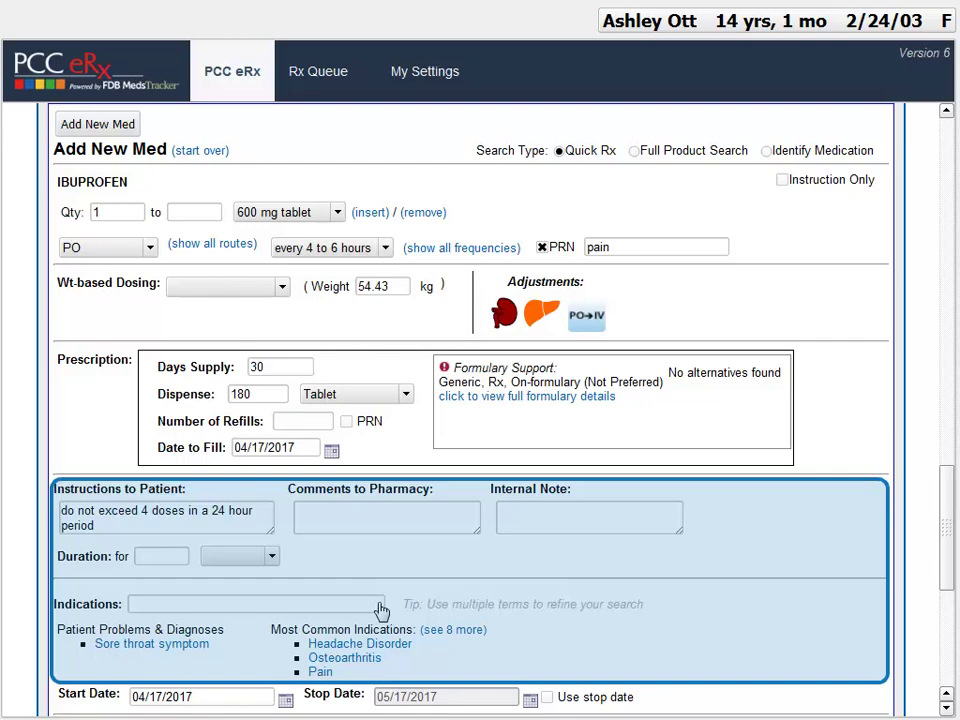
Step: Add Pain as the ibuprofen indication and set the frequency to every 6 to 8 hours
{"action": "left_click", "coordinate": [320, 672]}
{"action": "scroll", "coordinate": [949, 606], "scroll_direction": "down", "scroll_amount": 1}
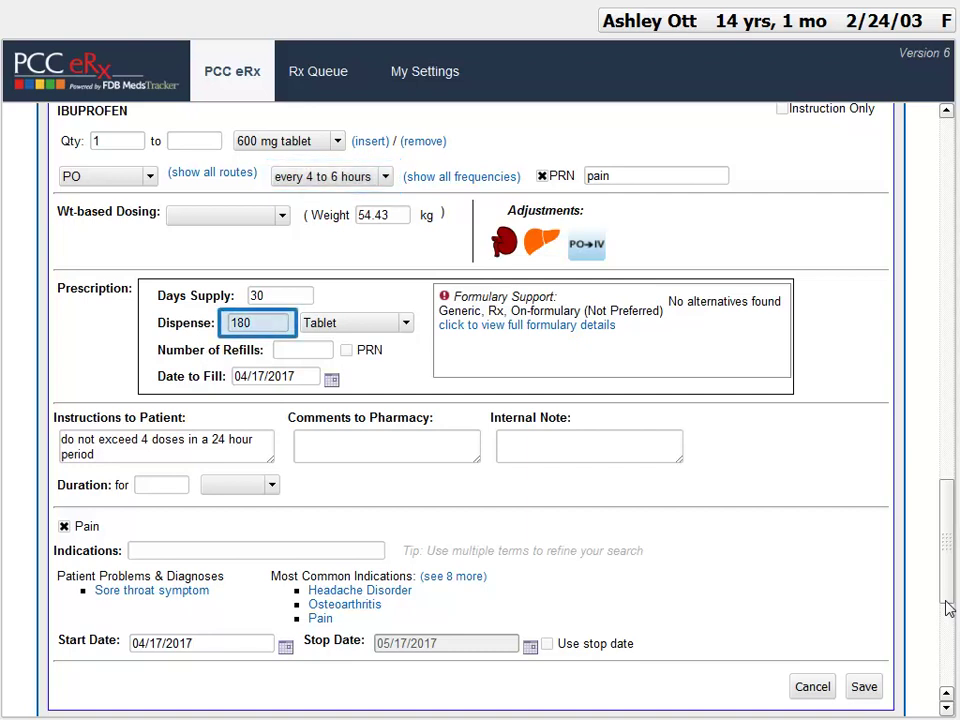
{"action": "left_click", "coordinate": [365, 180]}
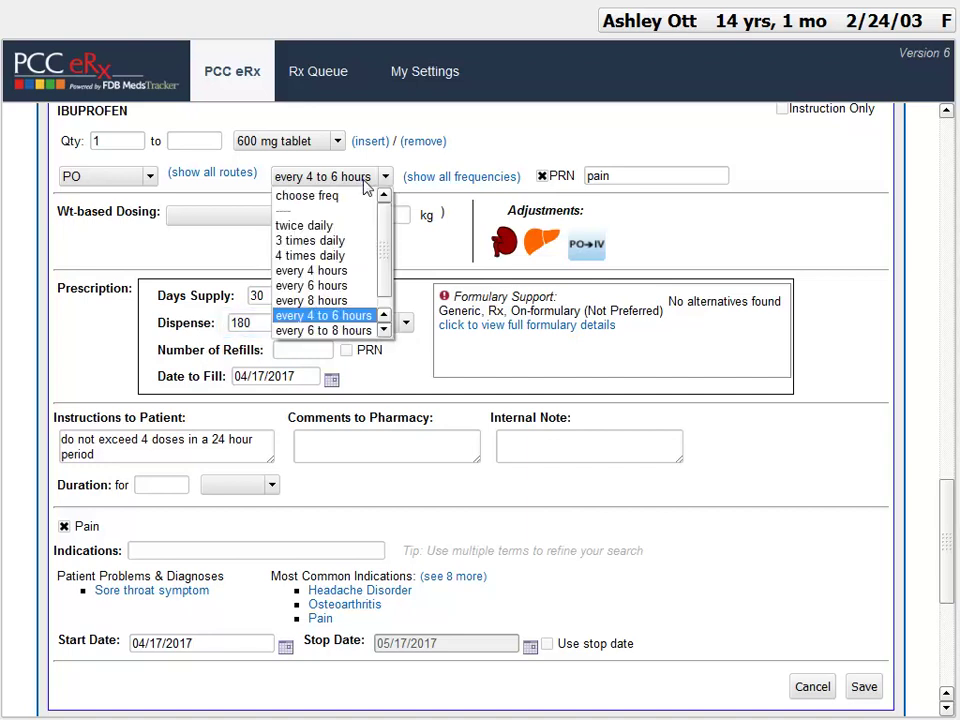
{"action": "left_click", "coordinate": [346, 330]}
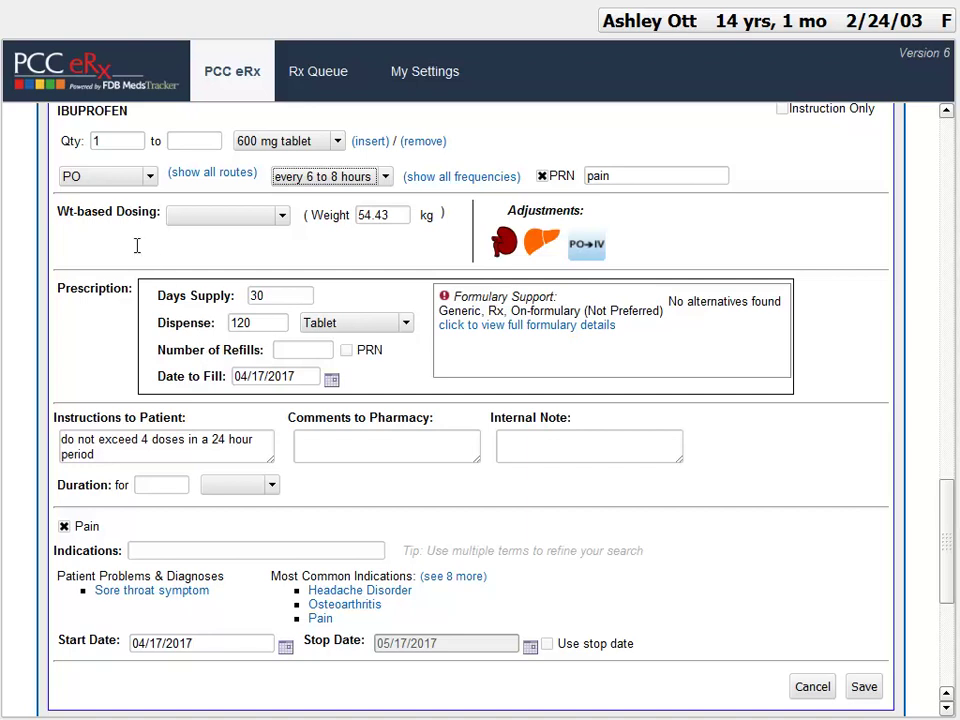
Step: Set the ibuprofen quantity to 2 to 3 of the 200 mg capsule, with a days supply of 15
{"action": "double_click", "coordinate": [110, 140]}
{"action": "type", "text": "2"}
{"action": "key", "text": "Tab"}
{"action": "type", "text": "3"}
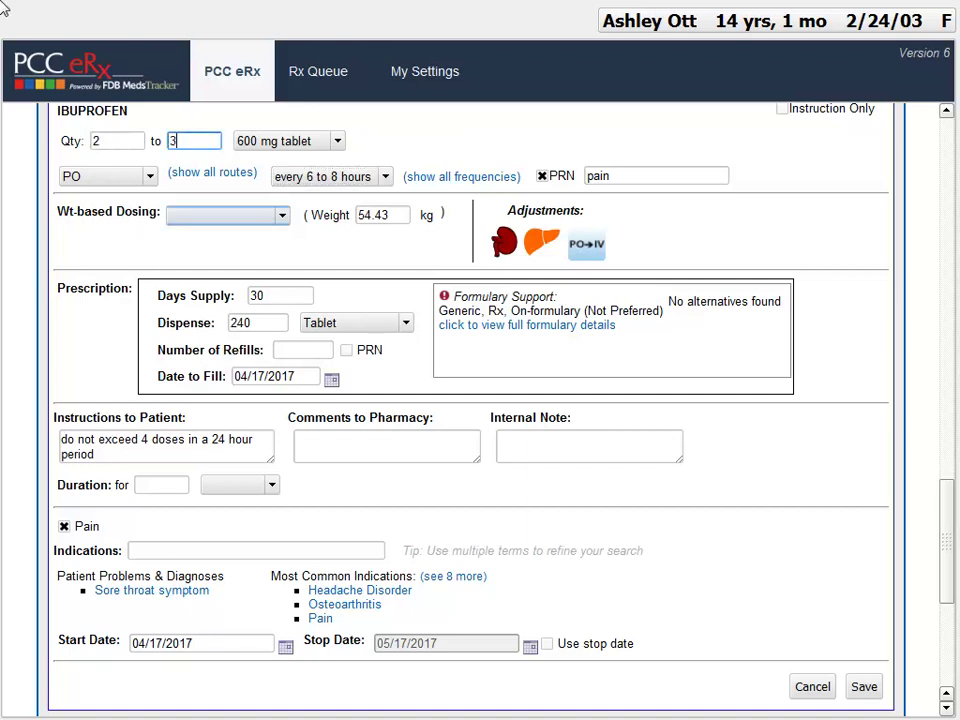
{"action": "left_click", "coordinate": [334, 140]}
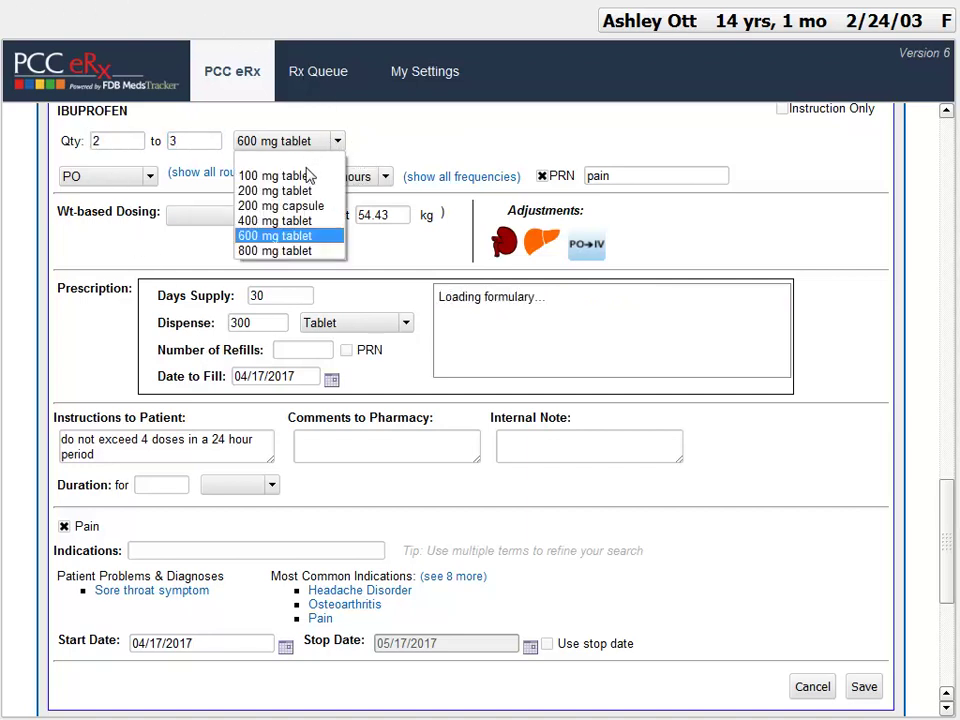
{"action": "left_click", "coordinate": [303, 206]}
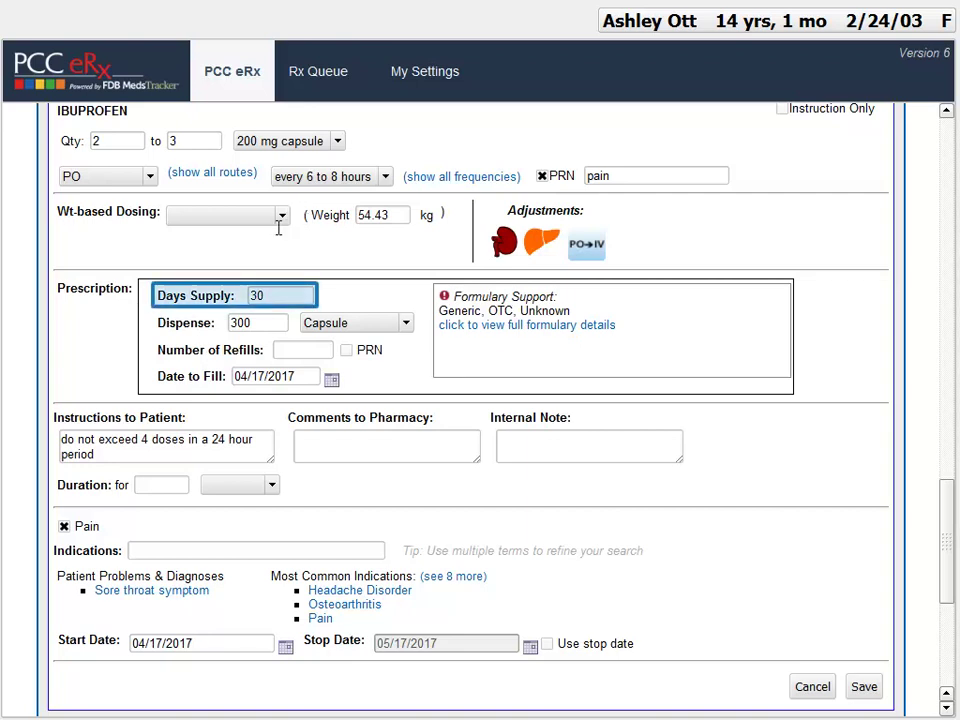
{"action": "double_click", "coordinate": [272, 295]}
{"action": "type", "text": "15"}
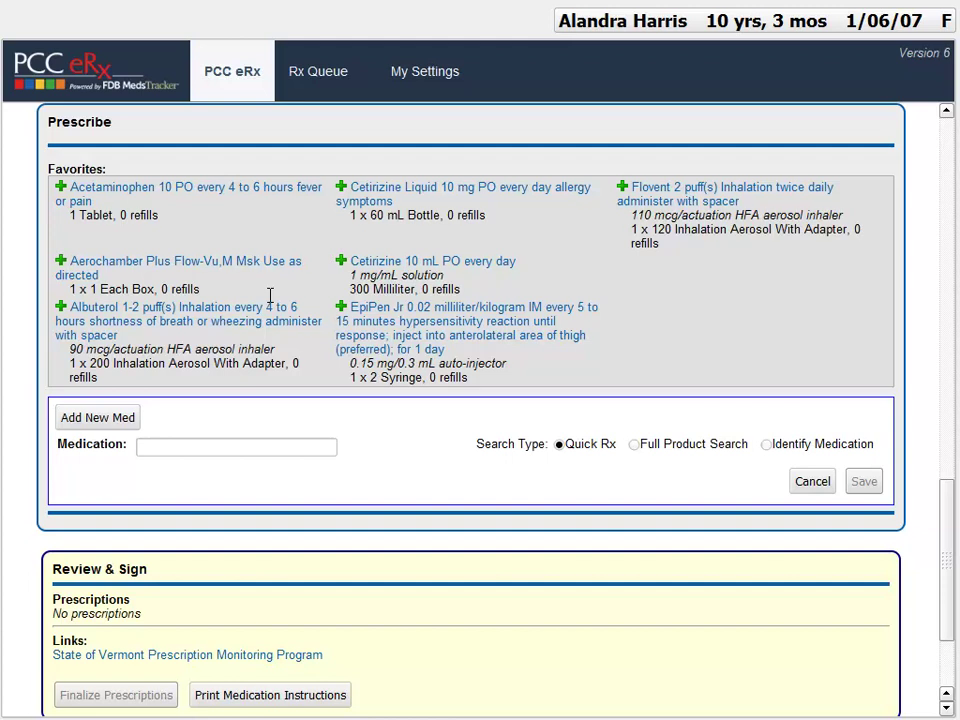
Step: For the 10-year-old patient, search for "Amoxal" and choose Amoxicillin Oral Suspension at 40 mg/kg in 2 equally divided doses per day
{"action": "left_click", "coordinate": [187, 450]}
{"action": "type", "text": "Amoxal"}
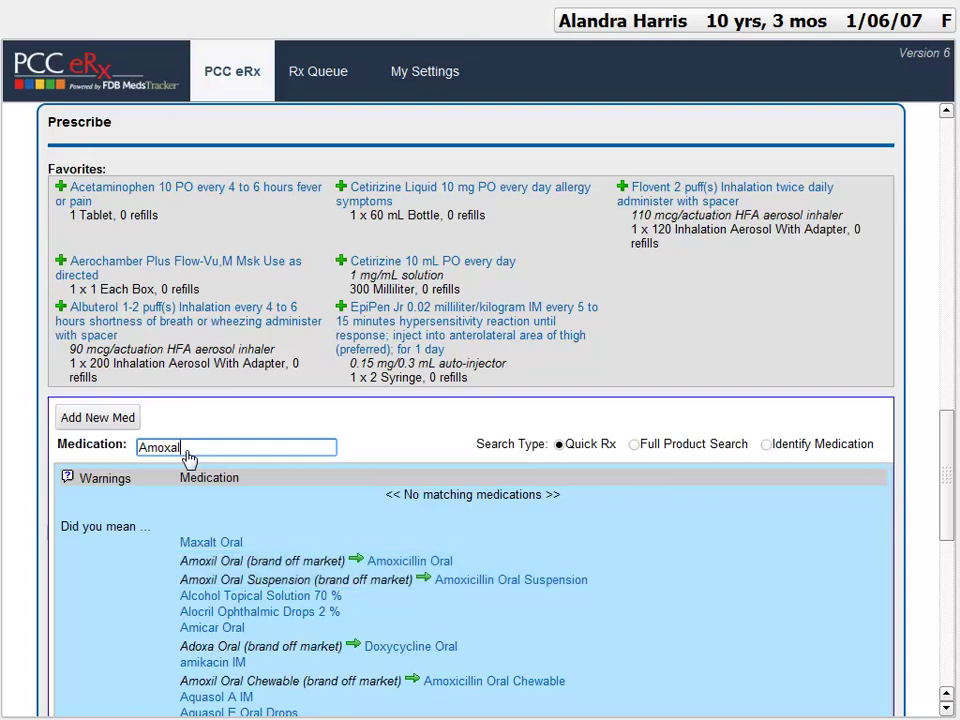
{"action": "left_click", "coordinate": [508, 580]}
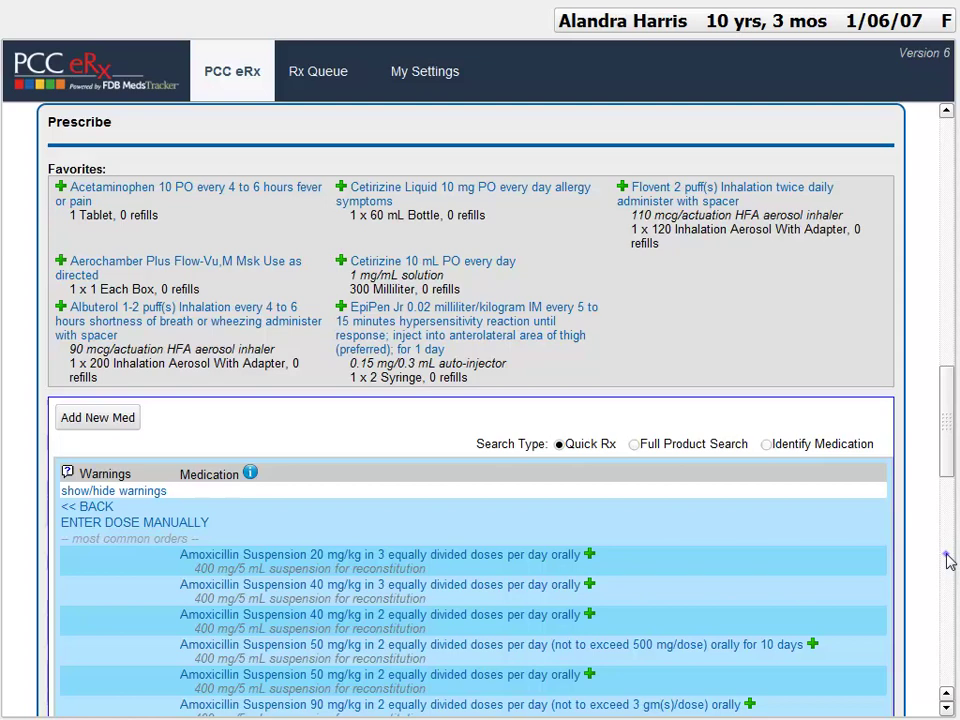
{"action": "scroll", "coordinate": [949, 564], "scroll_direction": "down", "scroll_amount": 3}
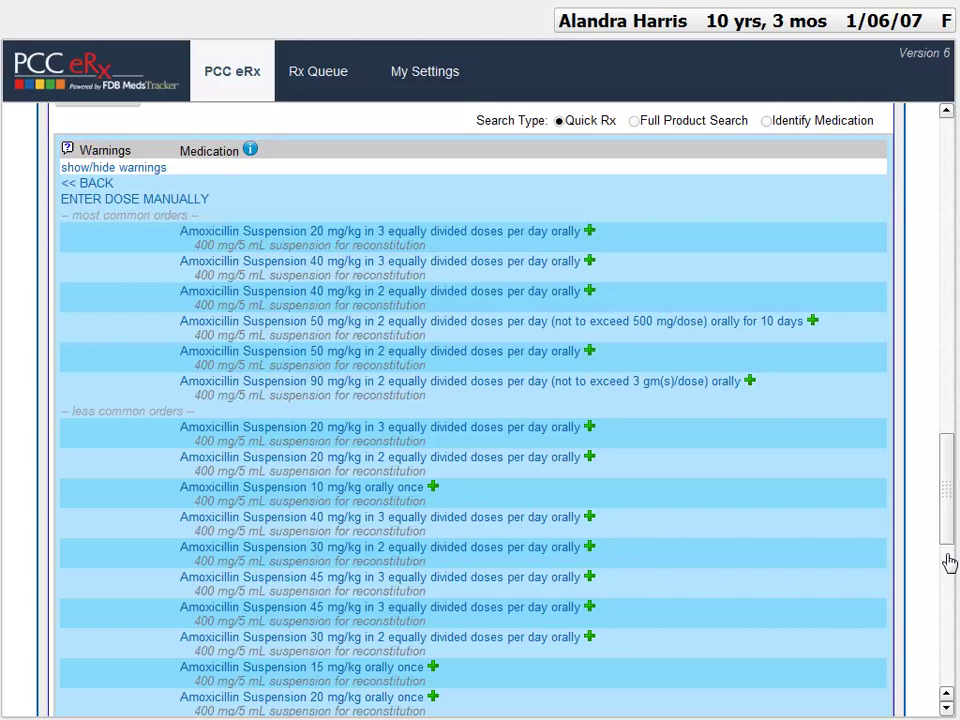
{"action": "left_click", "coordinate": [402, 294]}
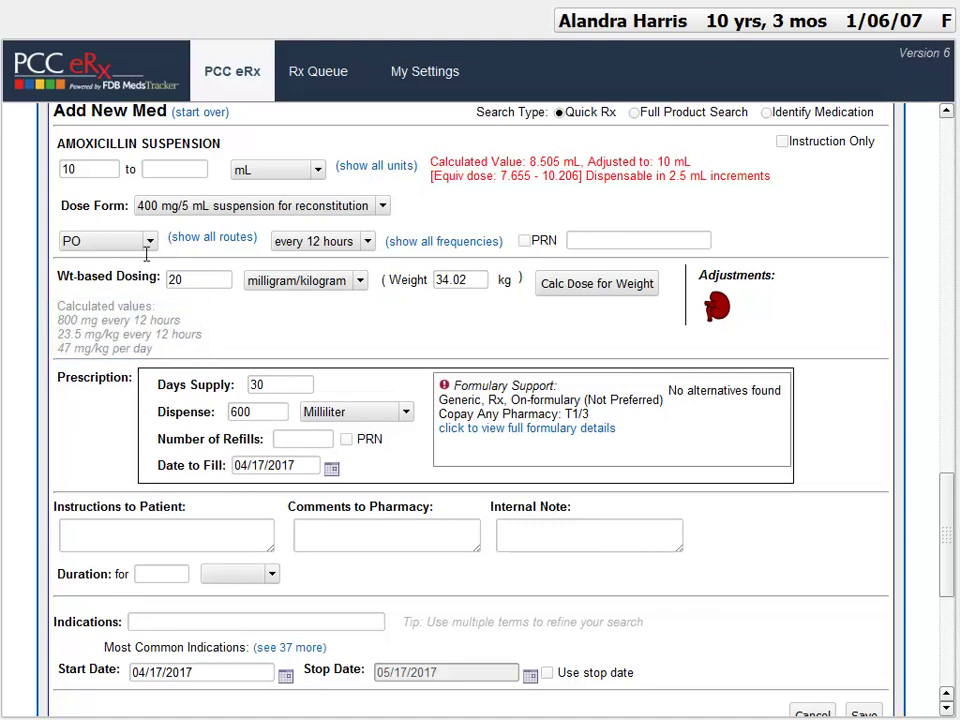
Step: Set the amoxicillin suspension dose amount to 8.5 mL
{"action": "double_click", "coordinate": [64, 169]}
{"action": "type", "text": "8.5"}
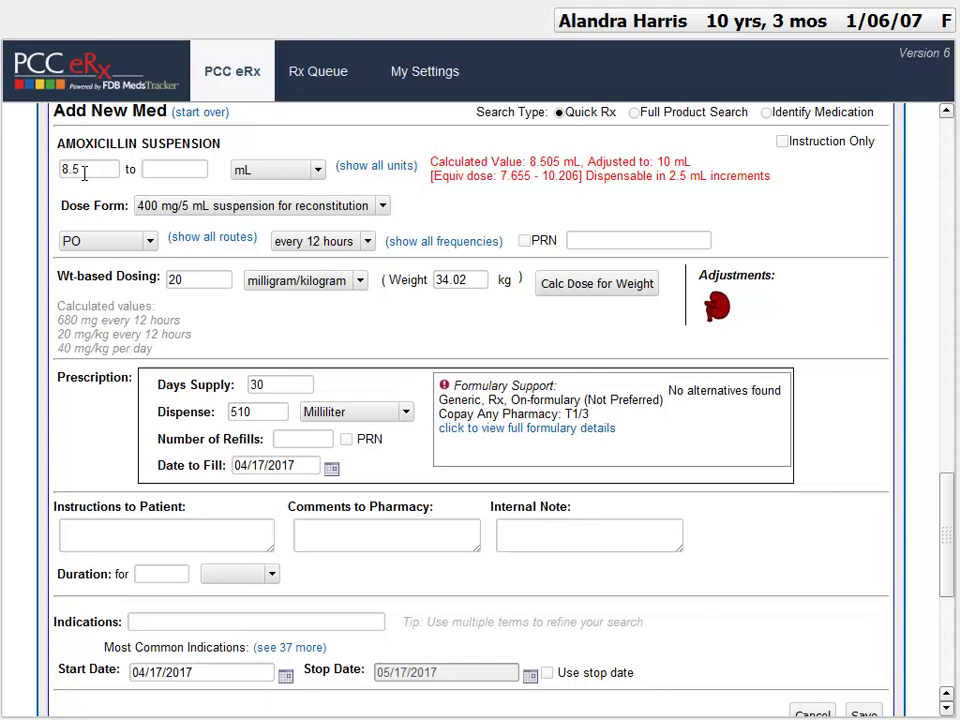
{"action": "key", "text": "Tab"}
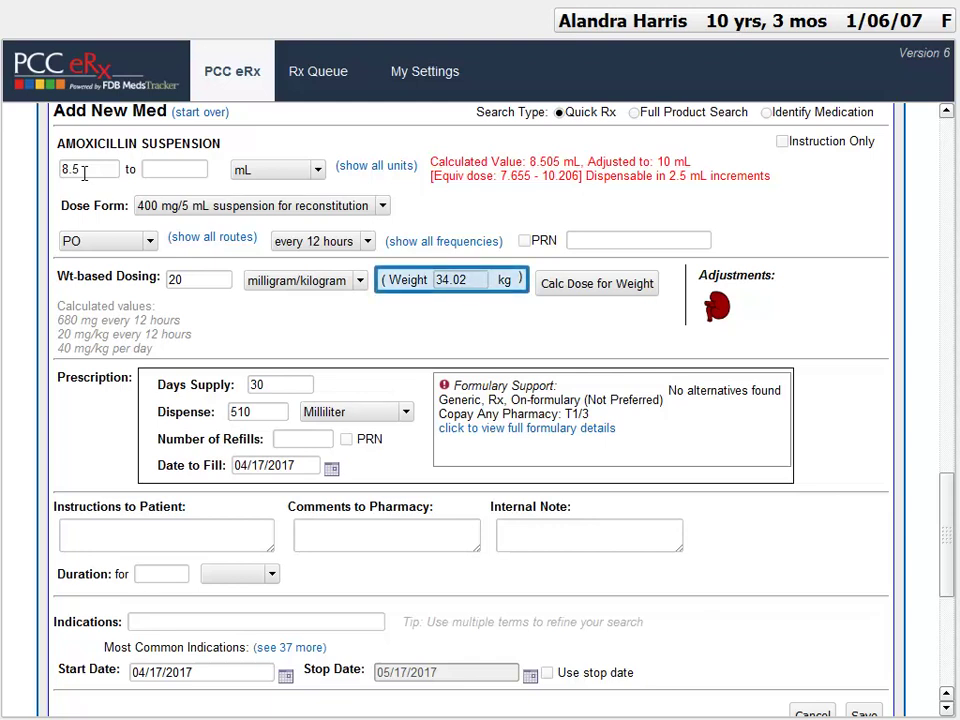
Step: Recalculate the amoxicillin dose for a weight of 36 kg and set the days supply to 10
{"action": "double_click", "coordinate": [474, 280]}
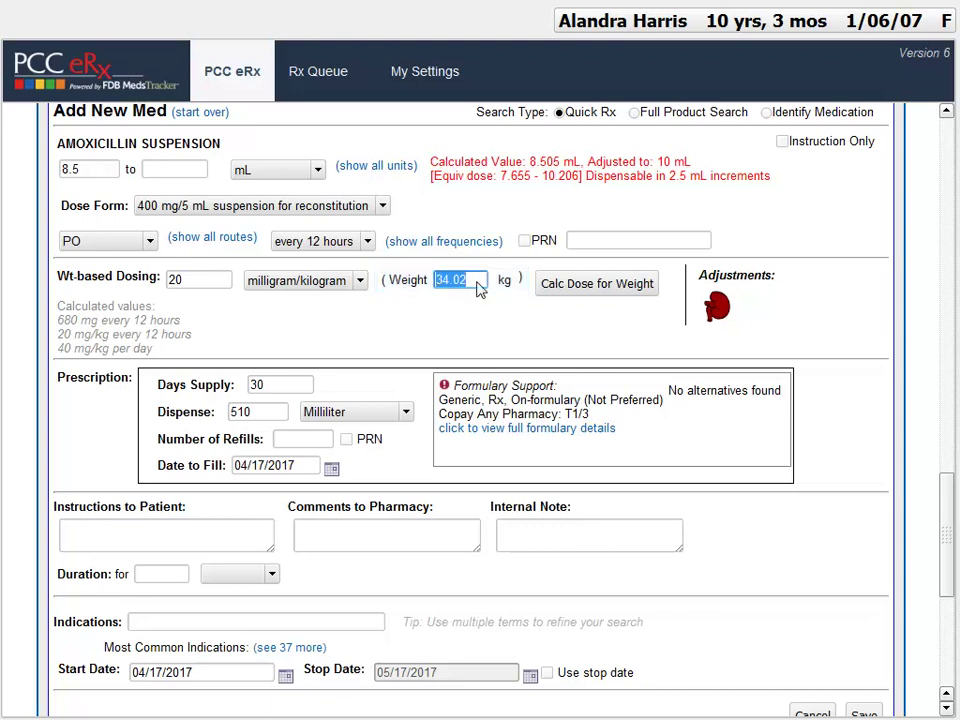
{"action": "type", "text": "36"}
{"action": "key", "text": "Tab"}
{"action": "left_click", "coordinate": [615, 286]}
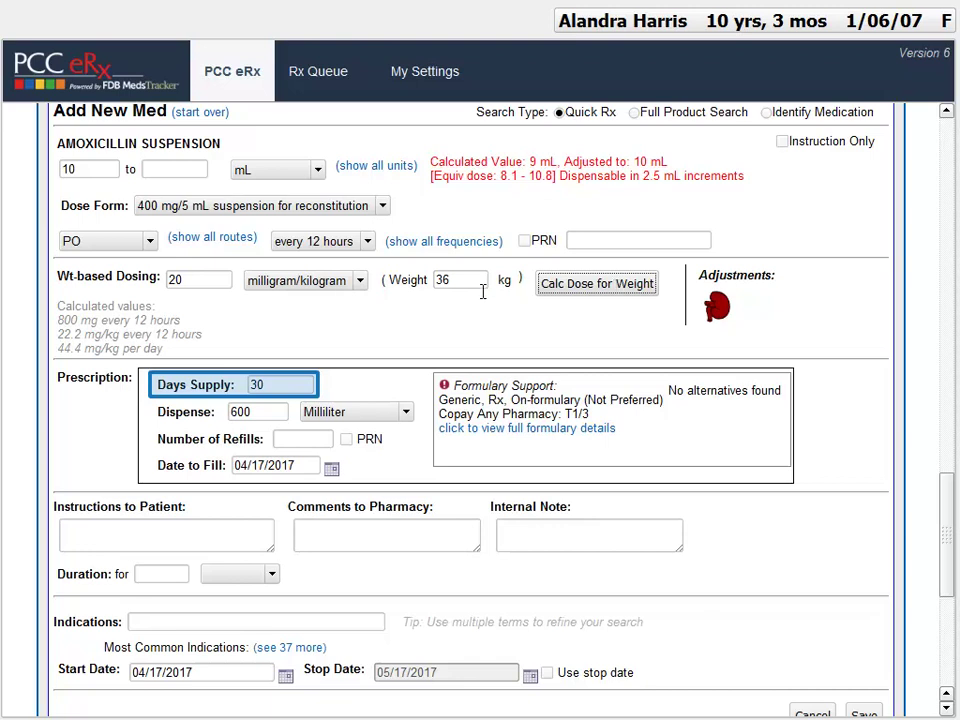
{"action": "left_click_drag", "start_coordinate": [253, 384], "coordinate": [279, 384]}
{"action": "type", "text": "10"}
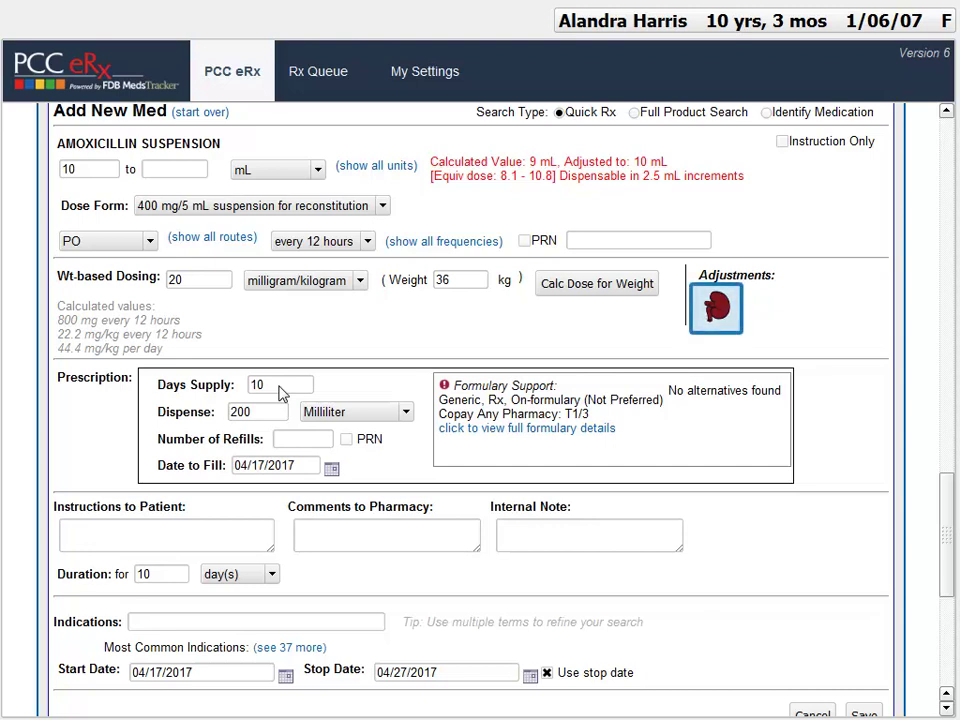
Step: Review the full renal adjustment monograph for amoxicillin and close the adjustment notice
{"action": "left_click", "coordinate": [716, 308]}
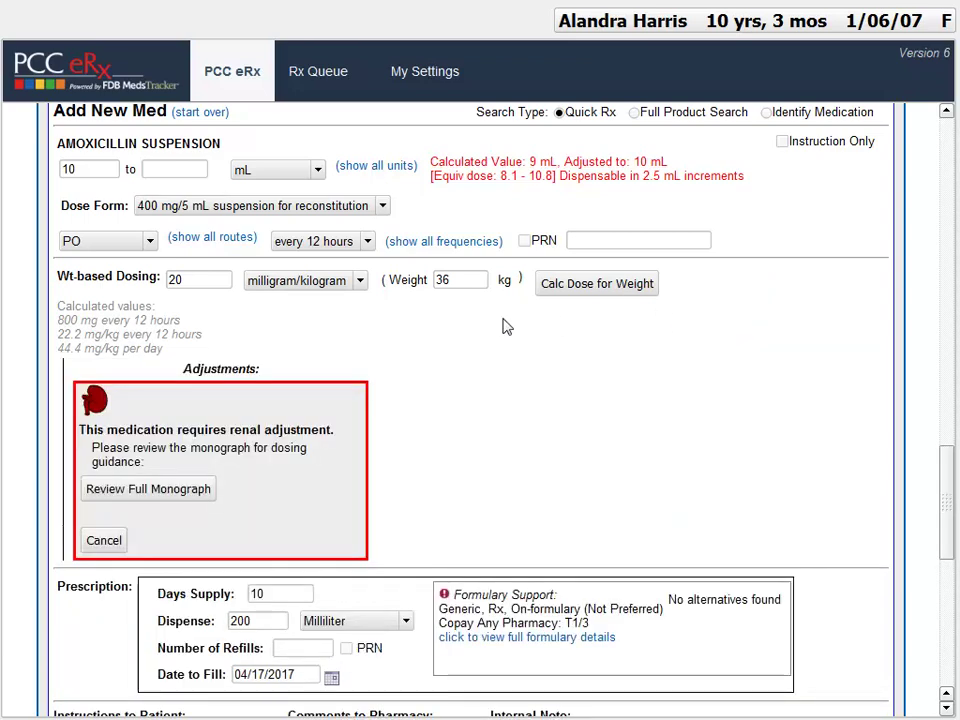
{"action": "left_click", "coordinate": [180, 490]}
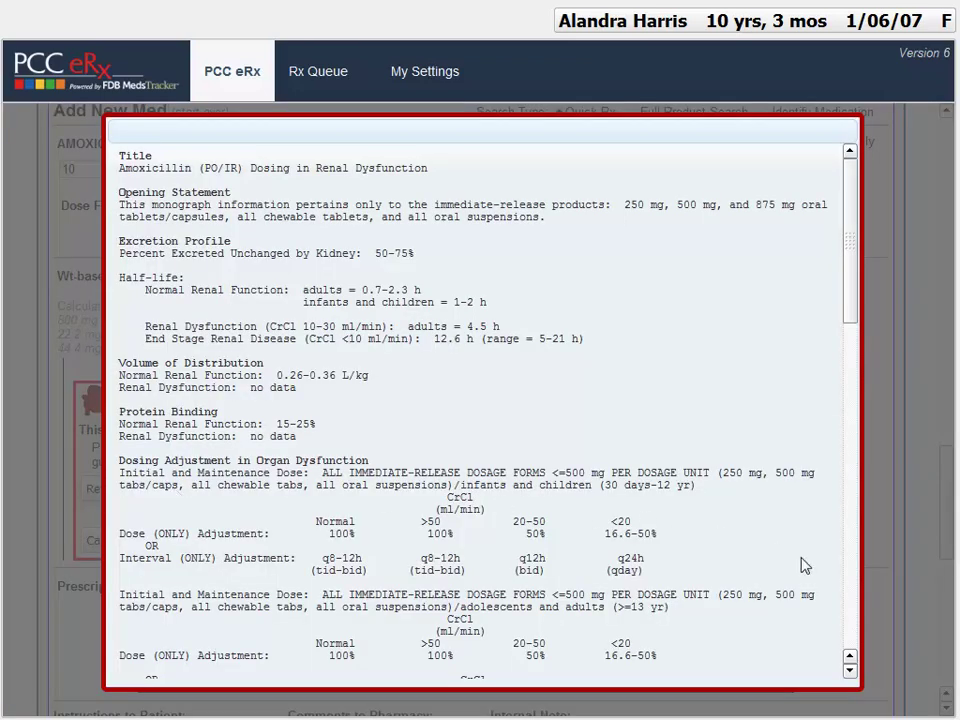
{"action": "left_click", "coordinate": [853, 624]}
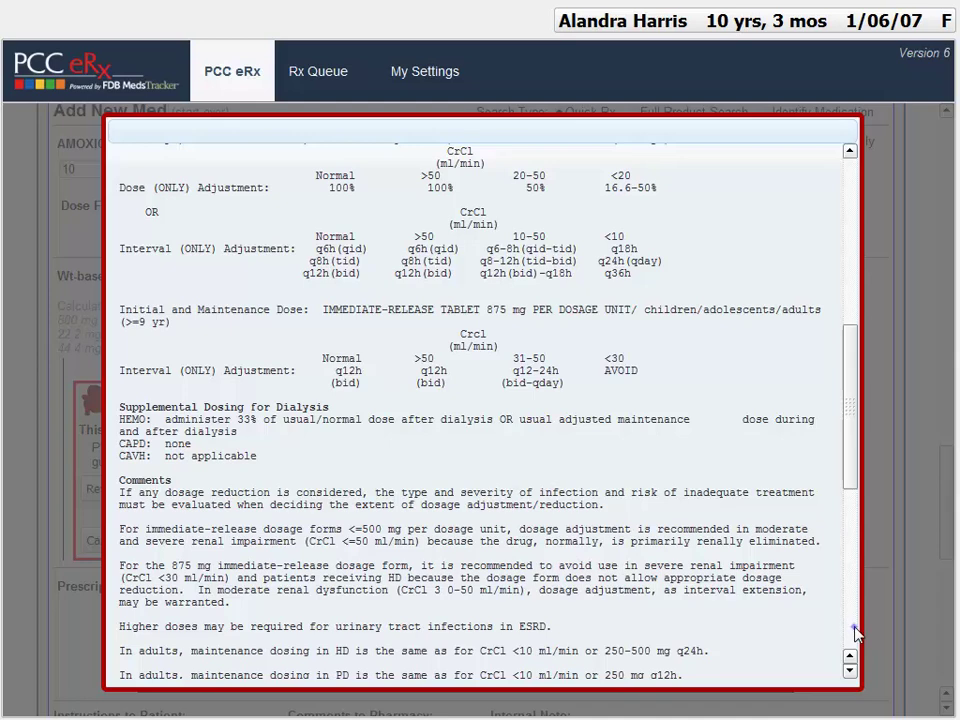
{"action": "left_click", "coordinate": [855, 630]}
{"action": "left_click", "coordinate": [137, 662]}
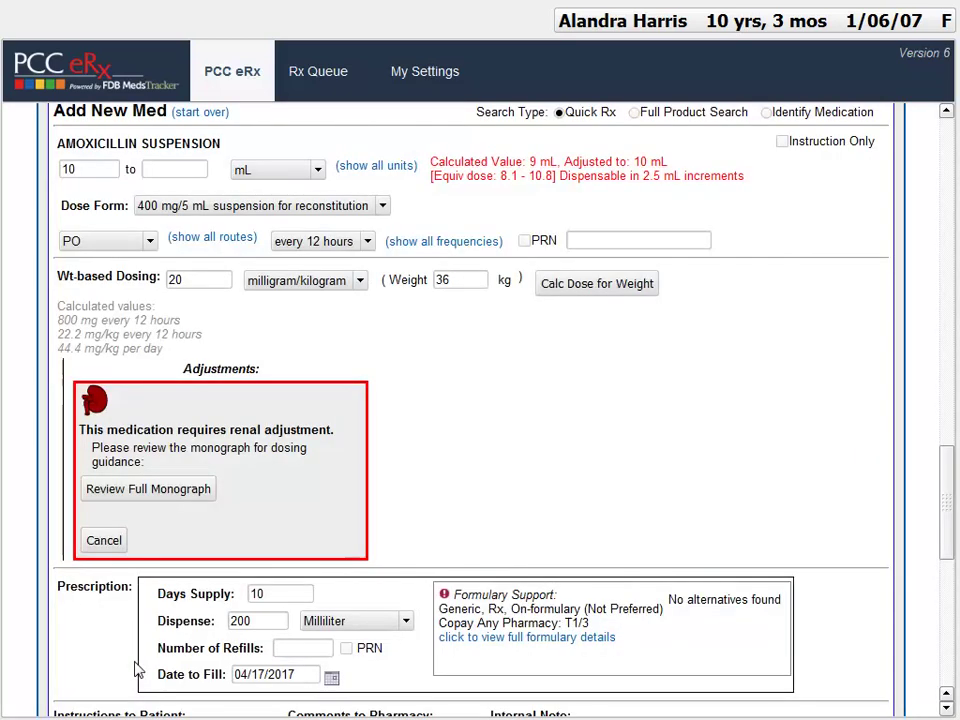
{"action": "left_click", "coordinate": [108, 544]}
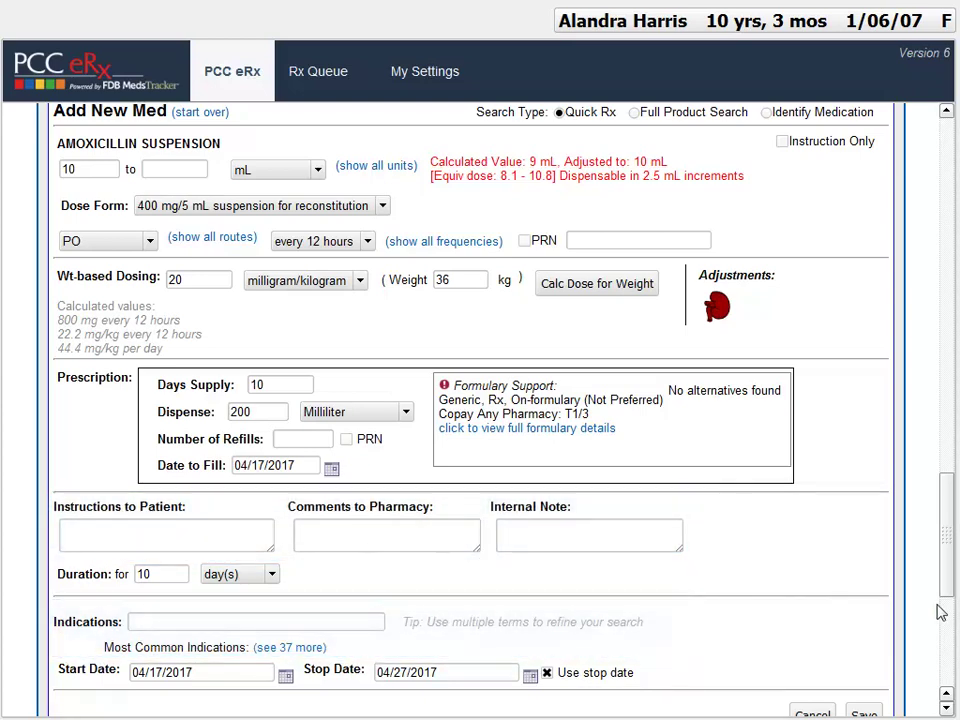
Step: Save the amoxicillin suspension prescription
{"action": "scroll", "coordinate": [951, 626], "scroll_direction": "down", "scroll_amount": 1}
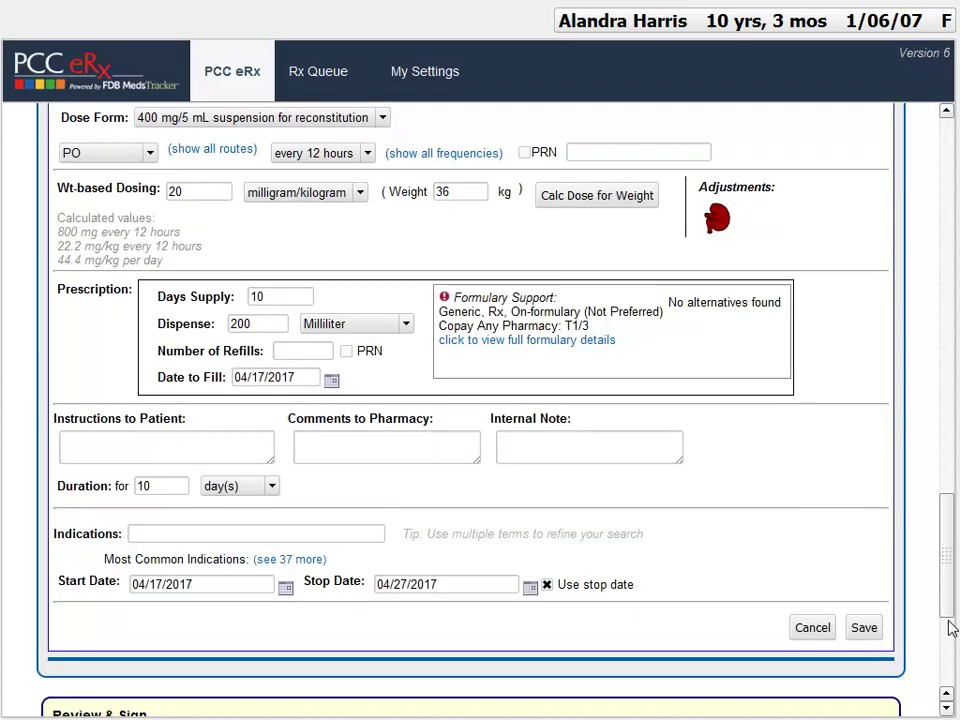
{"action": "left_click", "coordinate": [870, 630]}
{"action": "scroll", "coordinate": [945, 662], "scroll_direction": "down", "scroll_amount": 3}
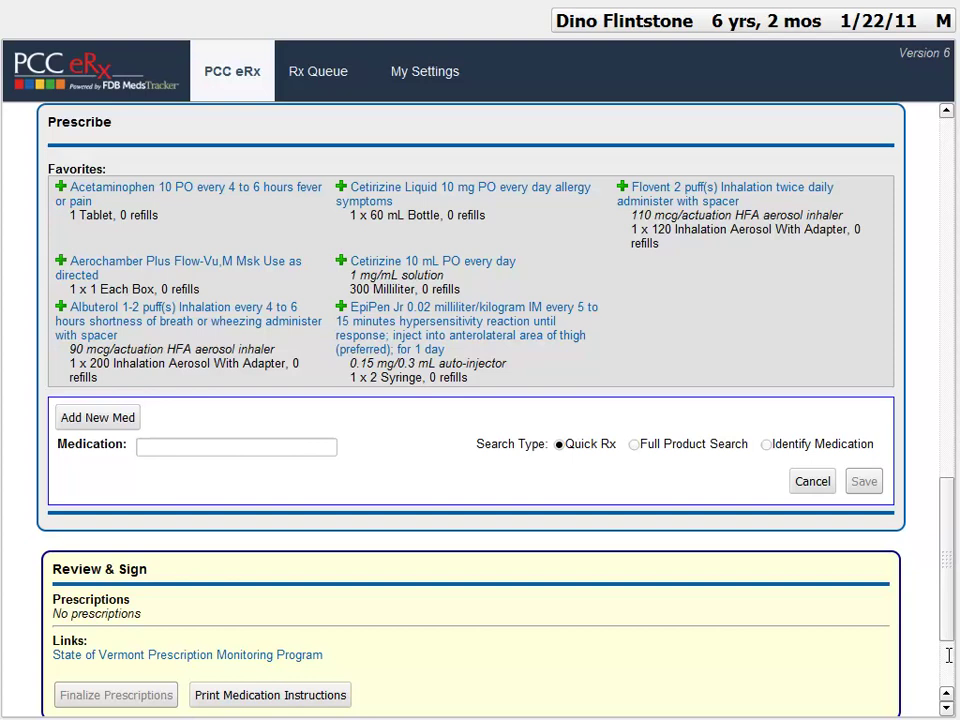
Step: For the 6-year-old patient, find Azithromycin Oral Suspension with Full Product Search and choose 5 mg/kg orally every day for 5 days
{"action": "left_click", "coordinate": [217, 447]}
{"action": "type", "text": "azithro"}
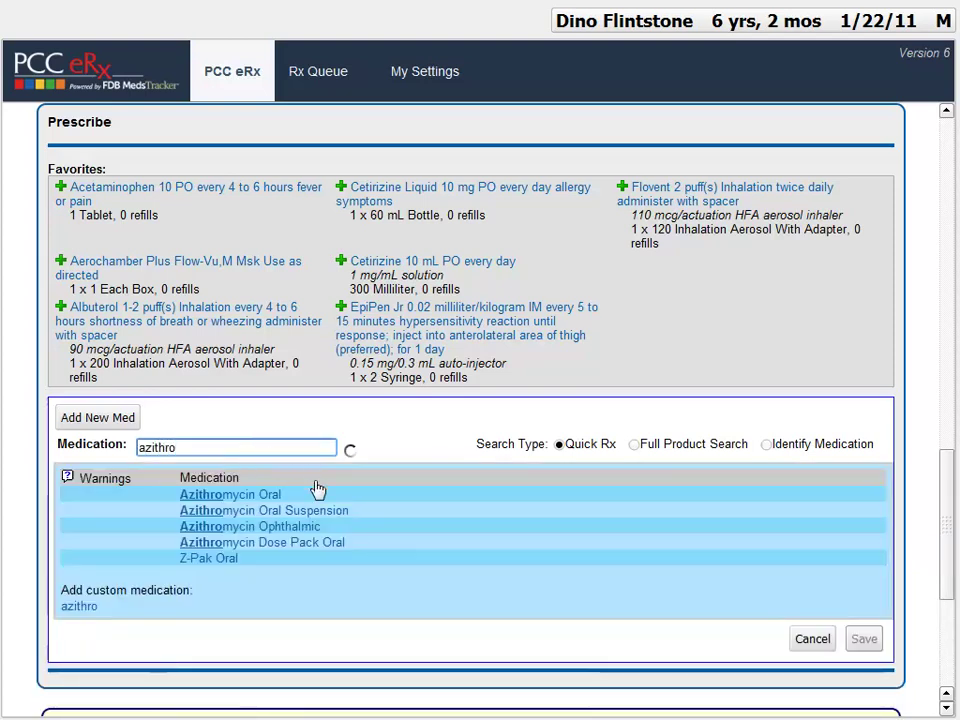
{"action": "left_click", "coordinate": [324, 520]}
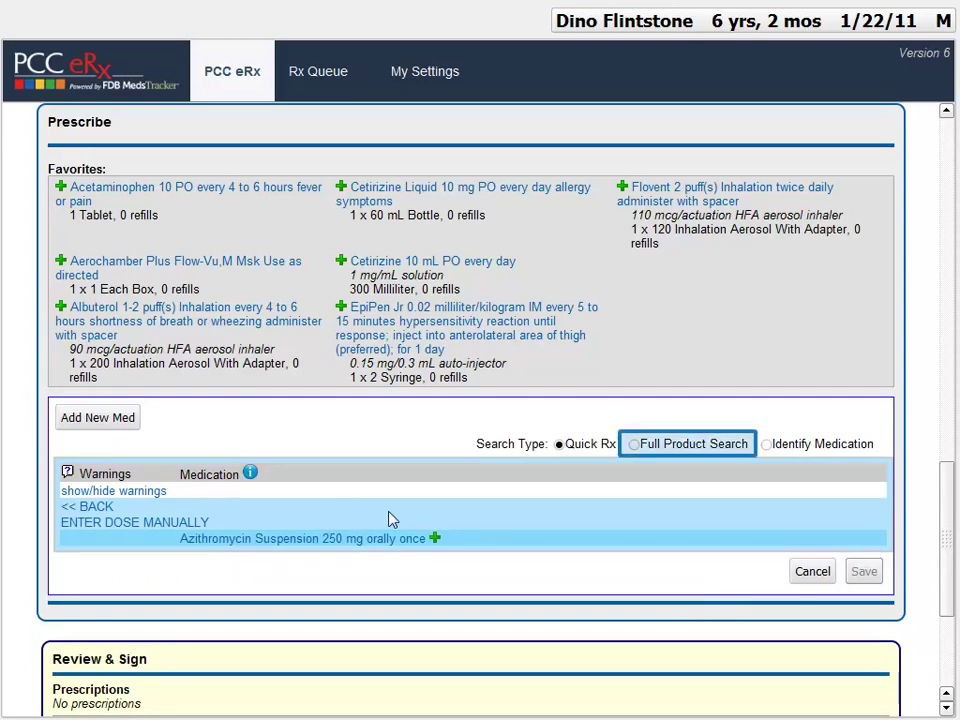
{"action": "left_click", "coordinate": [635, 445]}
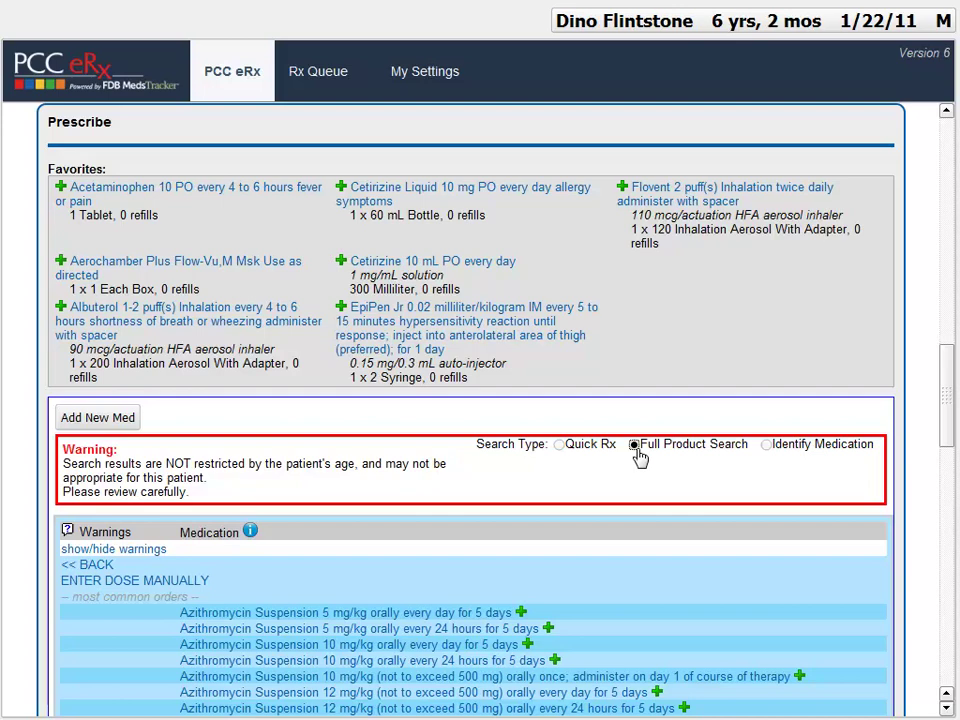
{"action": "left_click", "coordinate": [364, 613]}
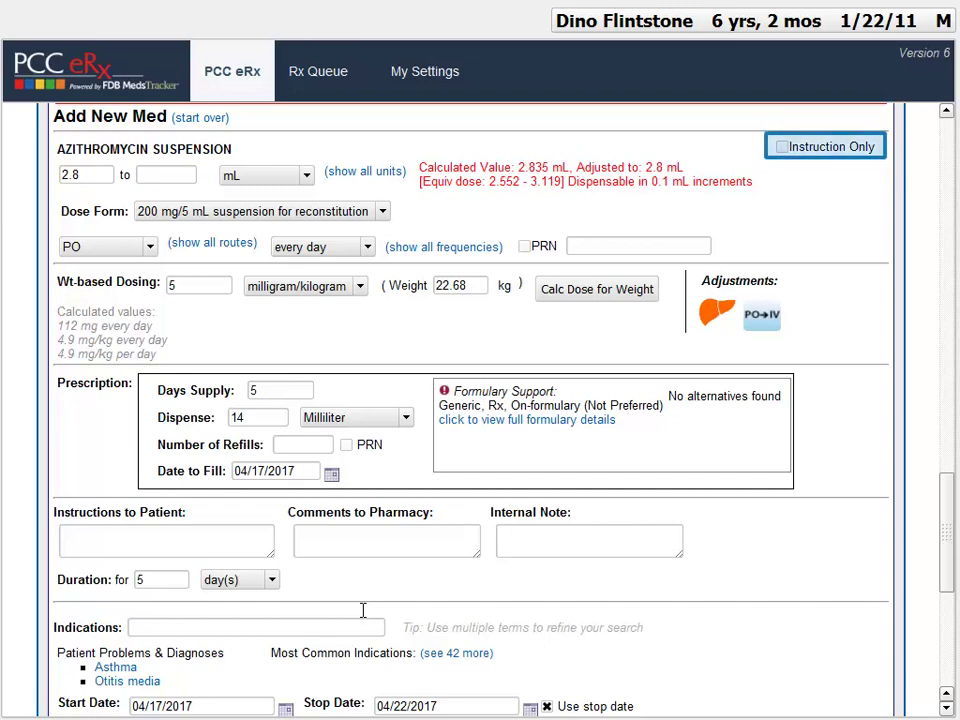
Step: Make the azithromycin prescription Instruction Only with the 200 mg/5 mL suspension for reconstitution dose form
{"action": "left_click", "coordinate": [802, 149]}
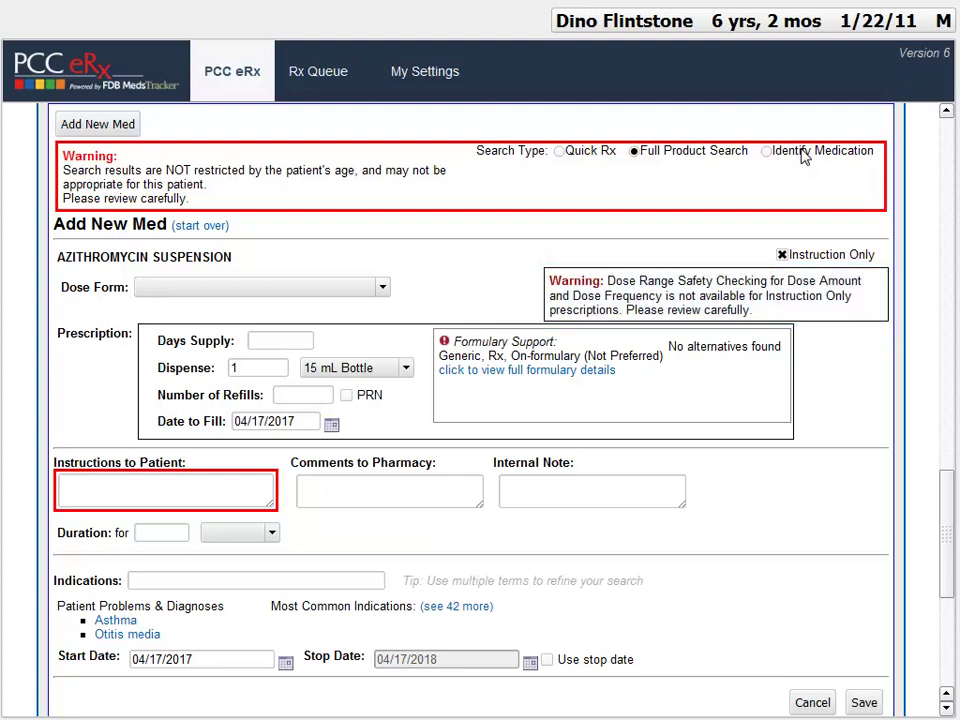
{"action": "left_click", "coordinate": [383, 289]}
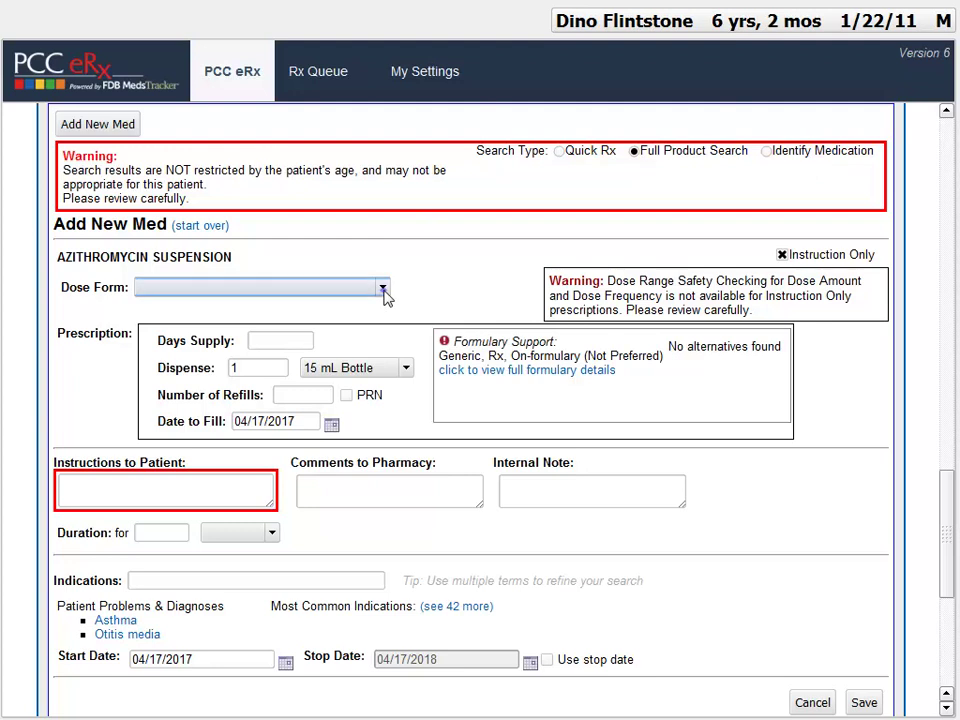
{"action": "left_click", "coordinate": [352, 337]}
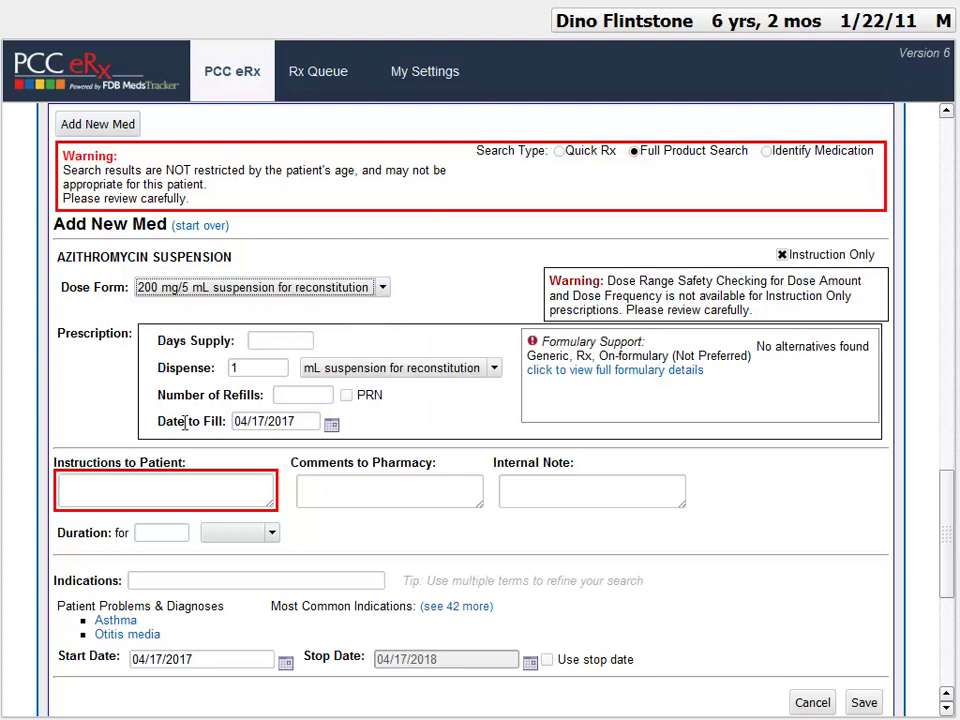
Step: Enter the patient instructions "3ml by mouth on day 1, and 1.5ml on days 2 through 5." and add Otitis media as the indication
{"action": "left_click", "coordinate": [176, 483]}
{"action": "type", "text": "3ml by m"}
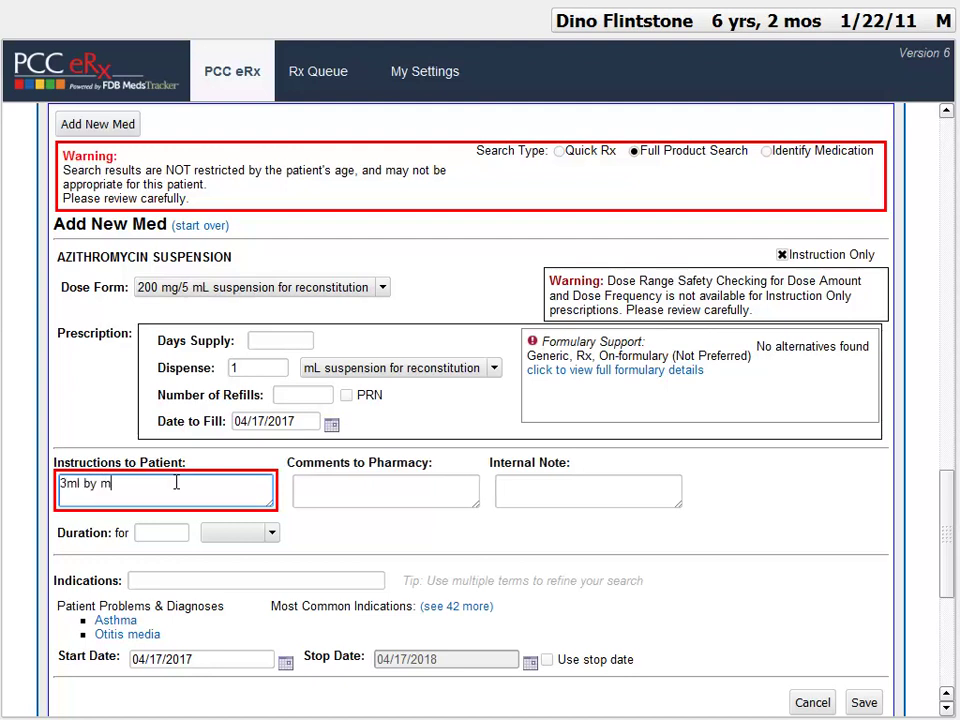
{"action": "type", "text": "outh on day 1, and 1.5ml on days 2 through 5."}
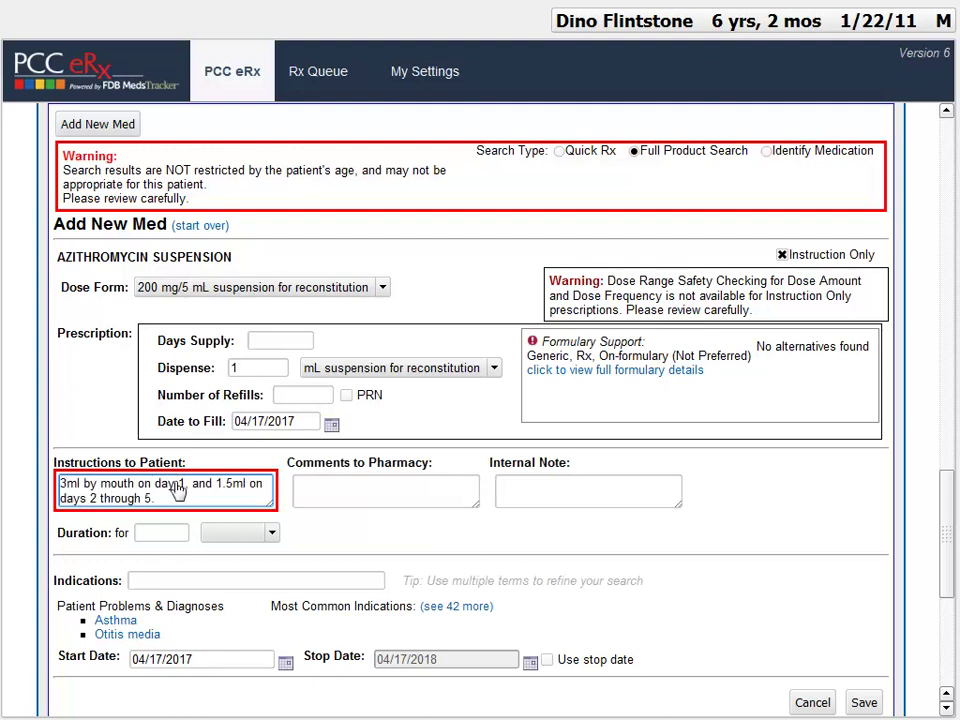
{"action": "left_click", "coordinate": [141, 634]}
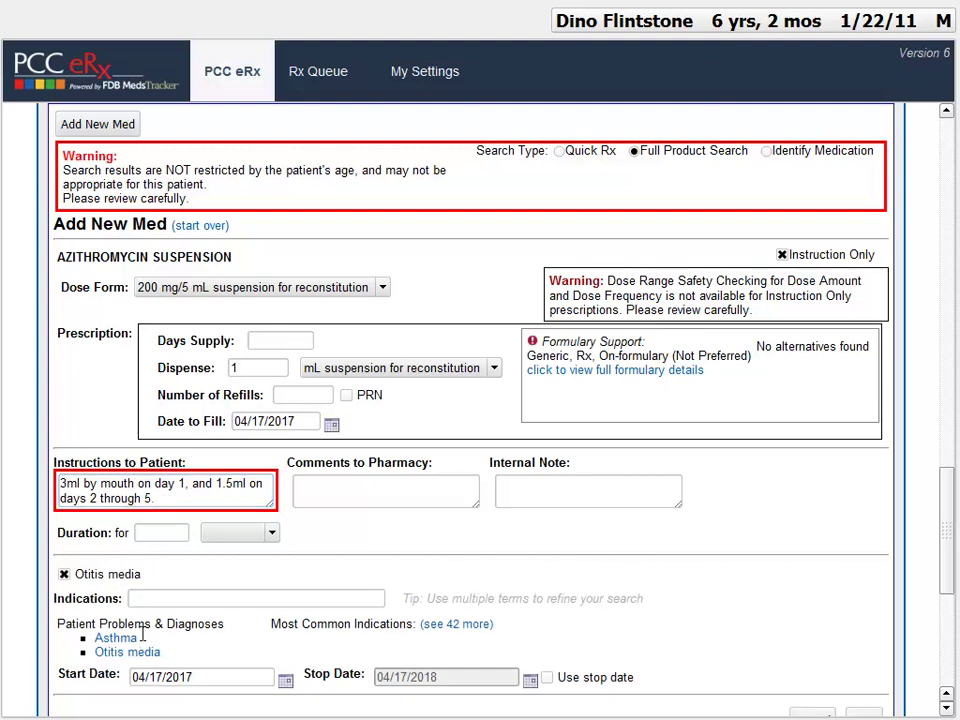
Step: Set the azithromycin dispense quantity to 10 mL and save the prescription
{"action": "left_click", "coordinate": [239, 368]}
{"action": "type", "text": "0"}
{"action": "key", "text": "Tab"}
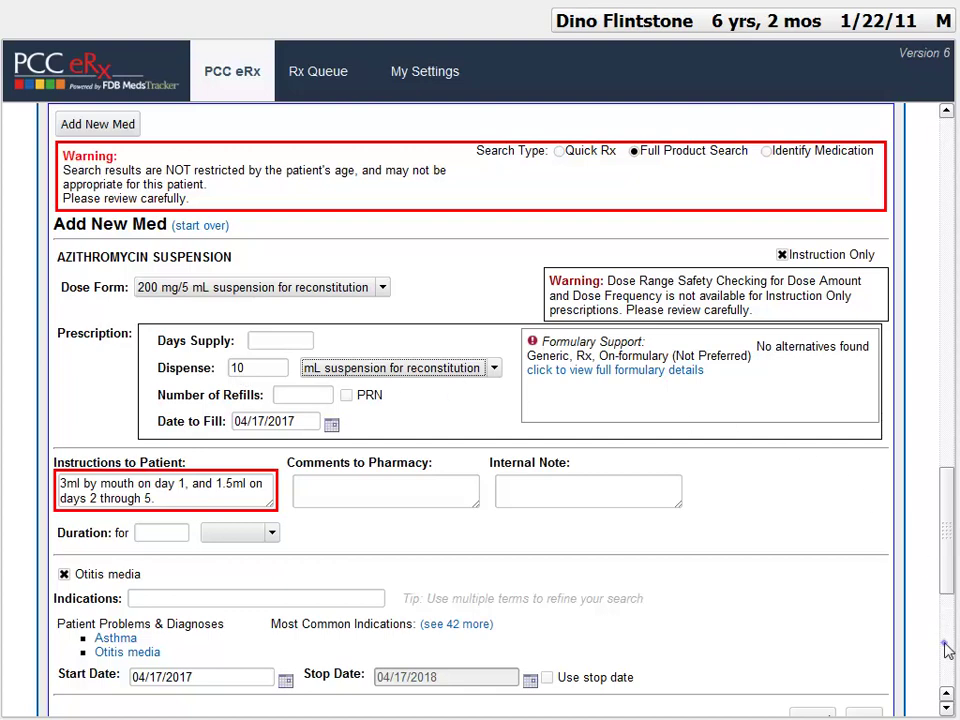
{"action": "left_click", "coordinate": [948, 650]}
{"action": "left_click", "coordinate": [862, 334]}
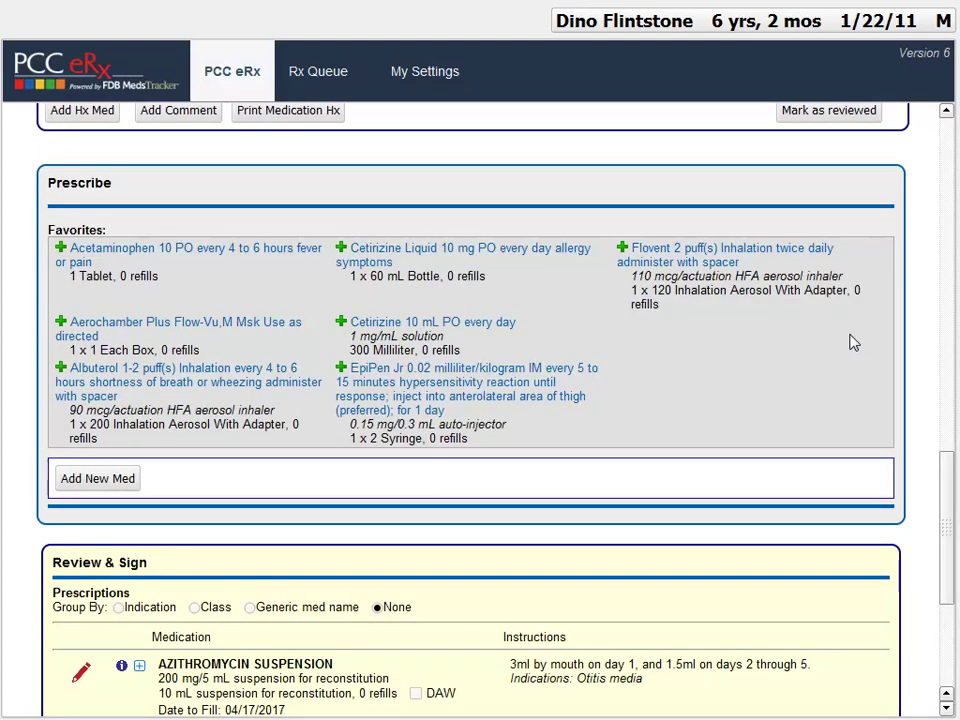